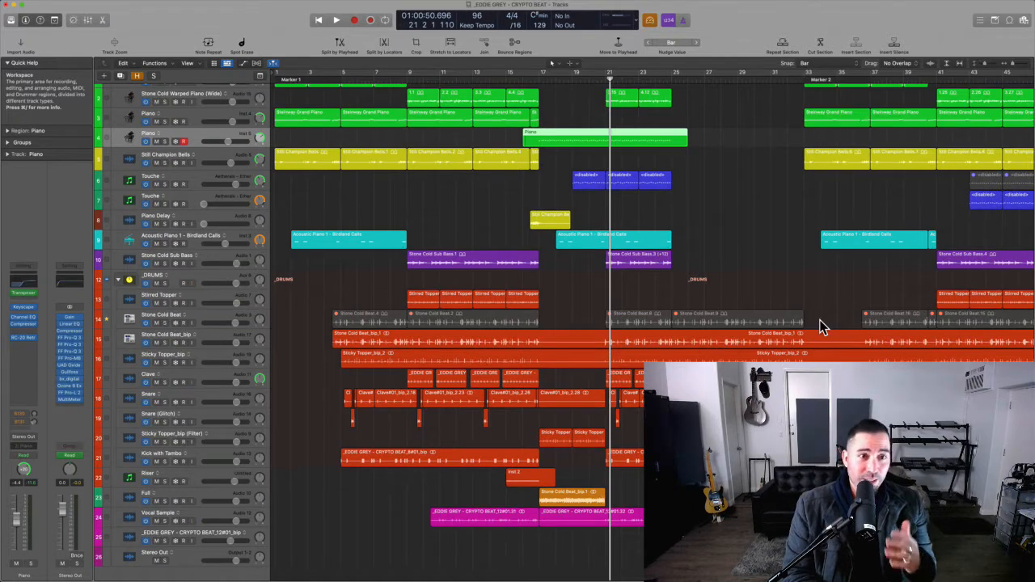
- Play the arrangement from bar 16 to hear the selected Piano region in context
click(525, 80)
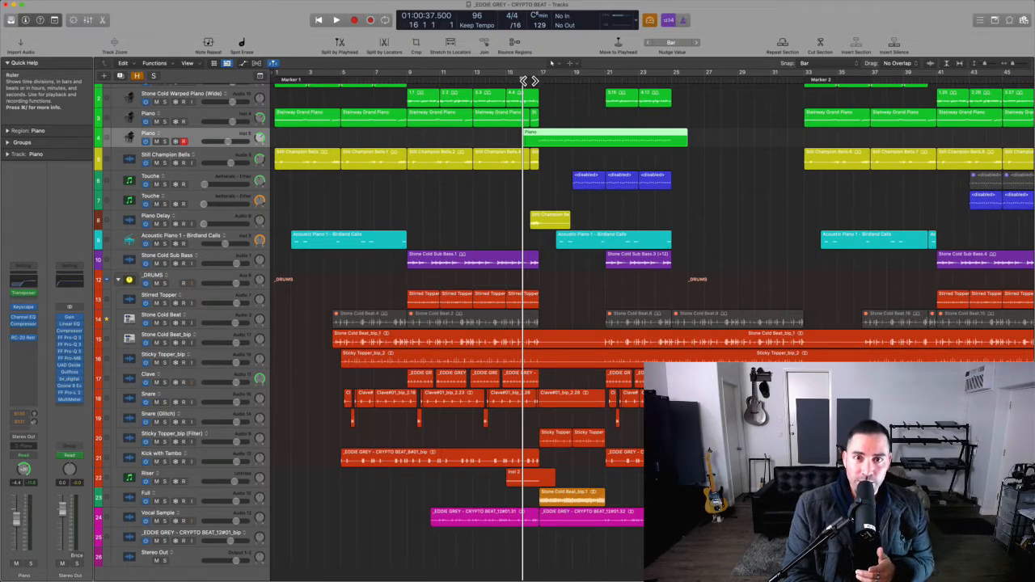
key(space)
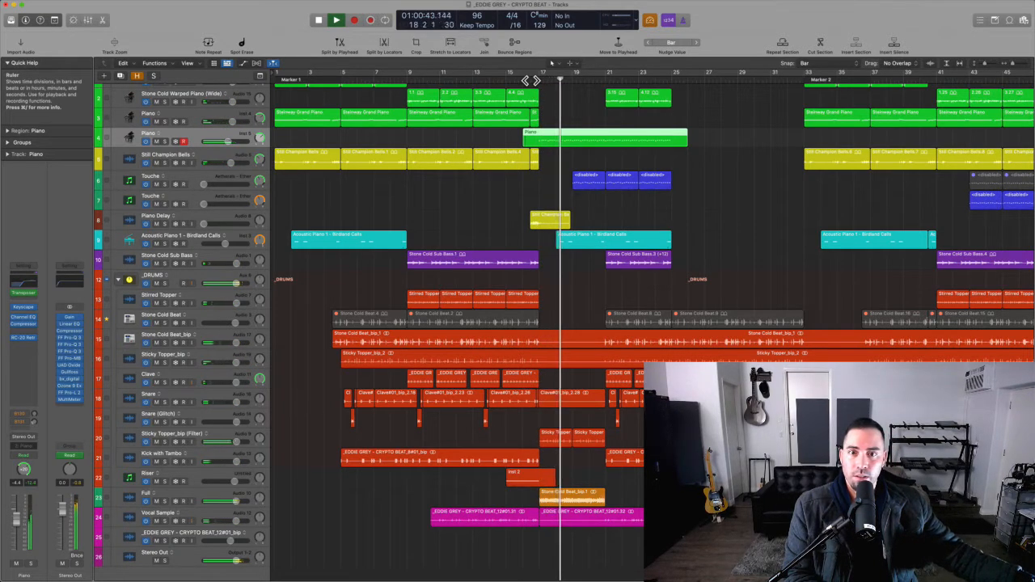
key(space)
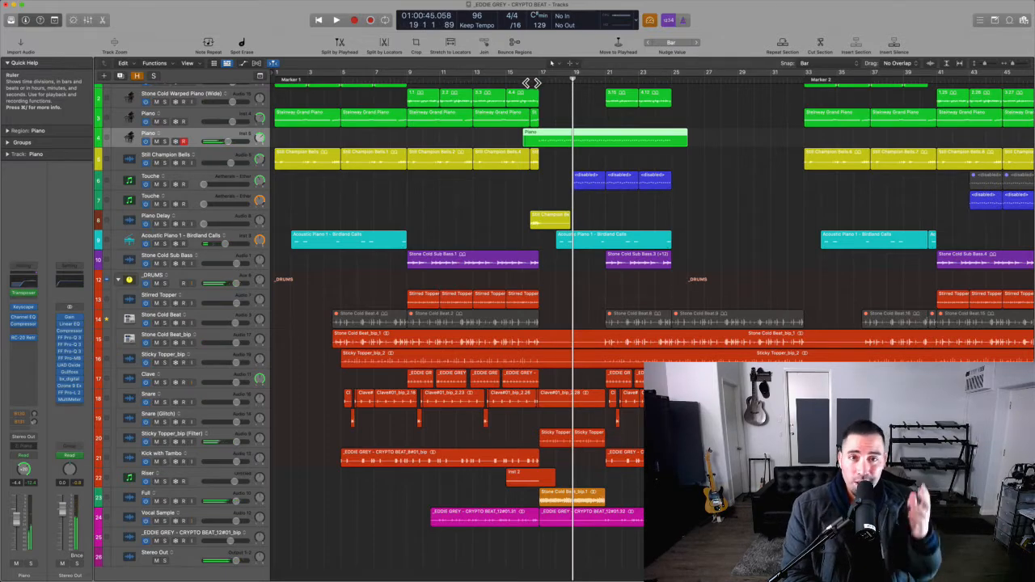
key(super+Down)
key(super+Down)
key(super+Down)
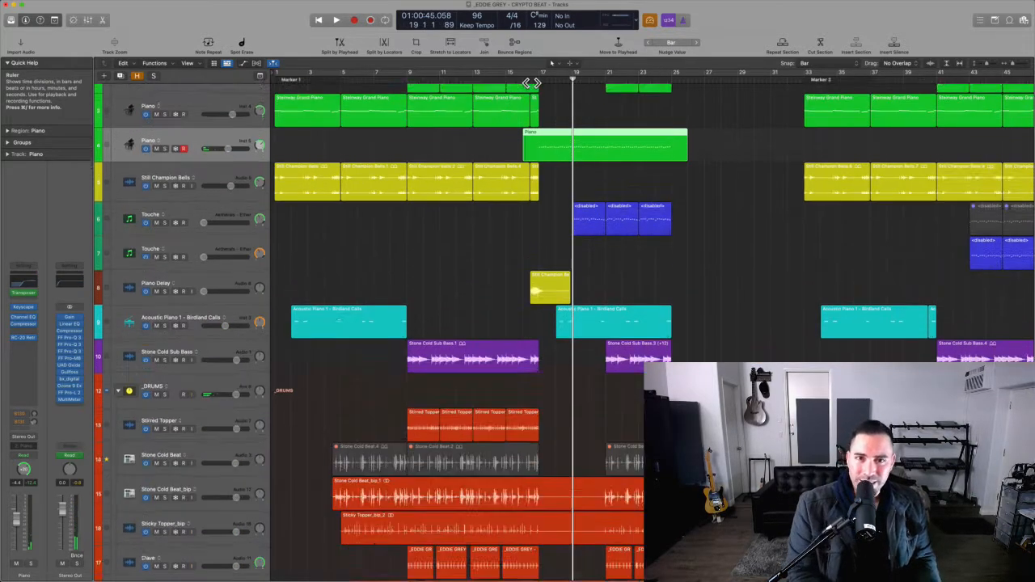
click(505, 154)
click(586, 161)
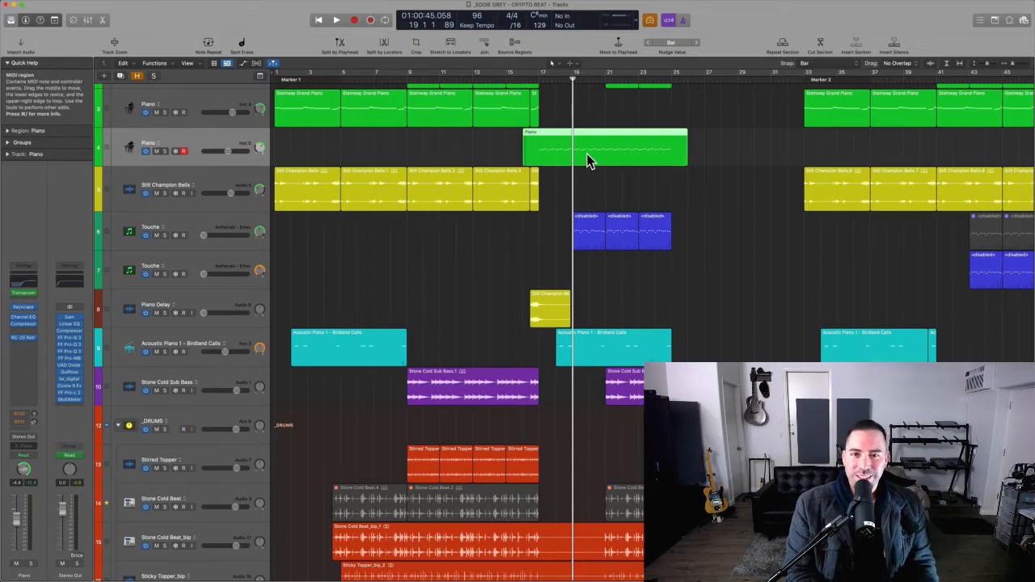
key(alt+super+n)
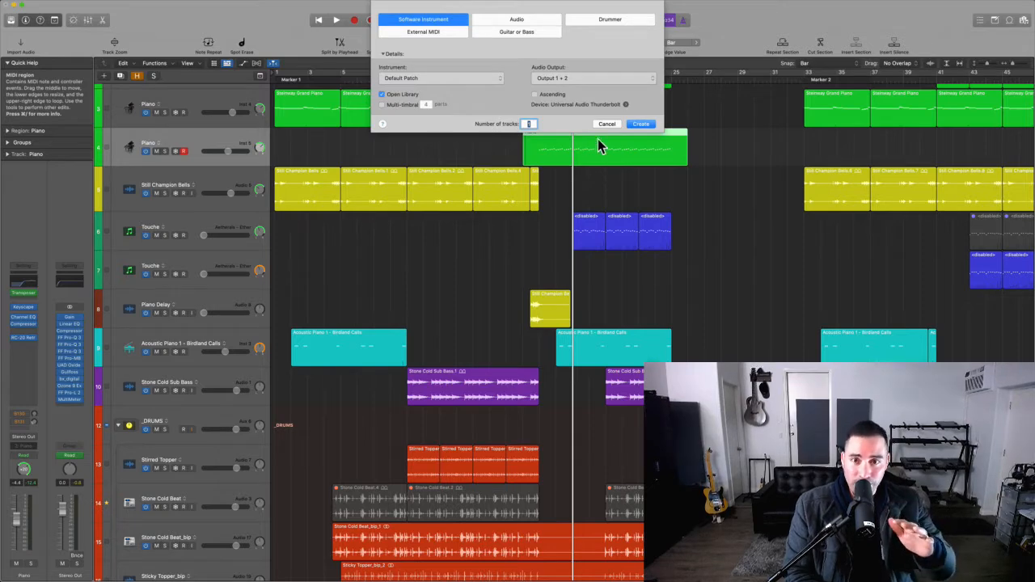
click(608, 124)
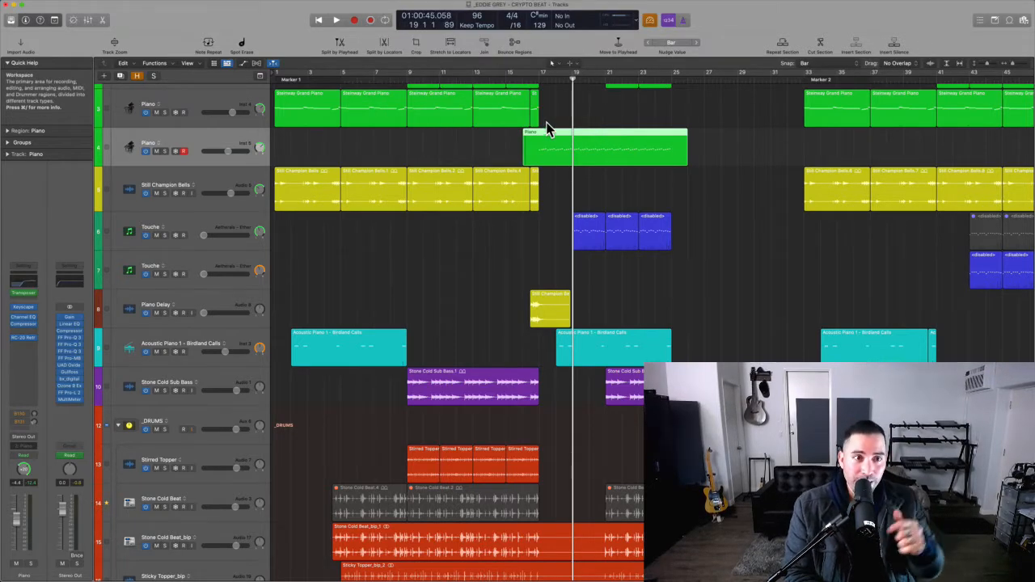
- Examine the Piano track's header configuration, including the Track Alternatives option and the commands for storing user defaults
right_click(204, 141)
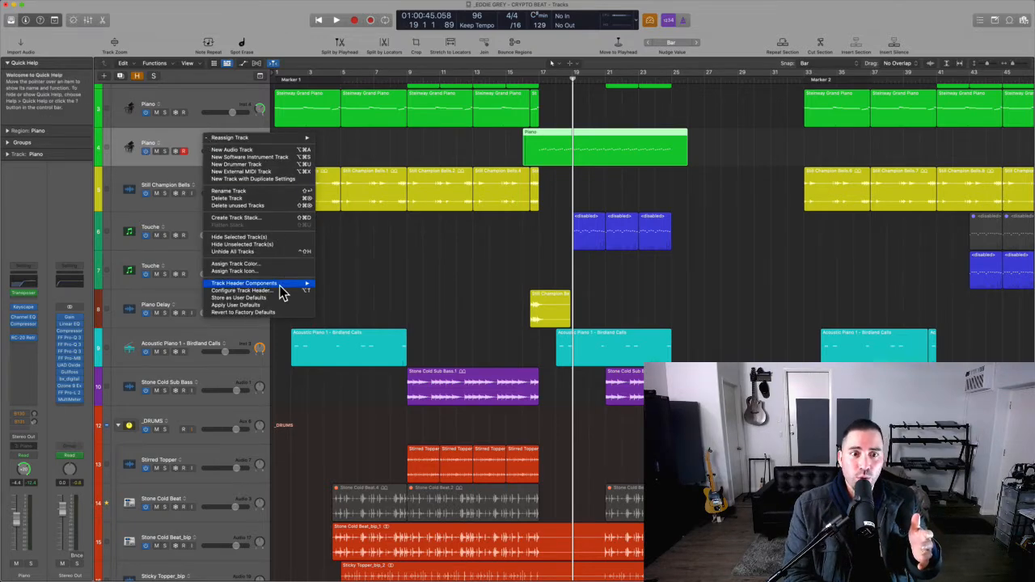
mouse_move(280, 284)
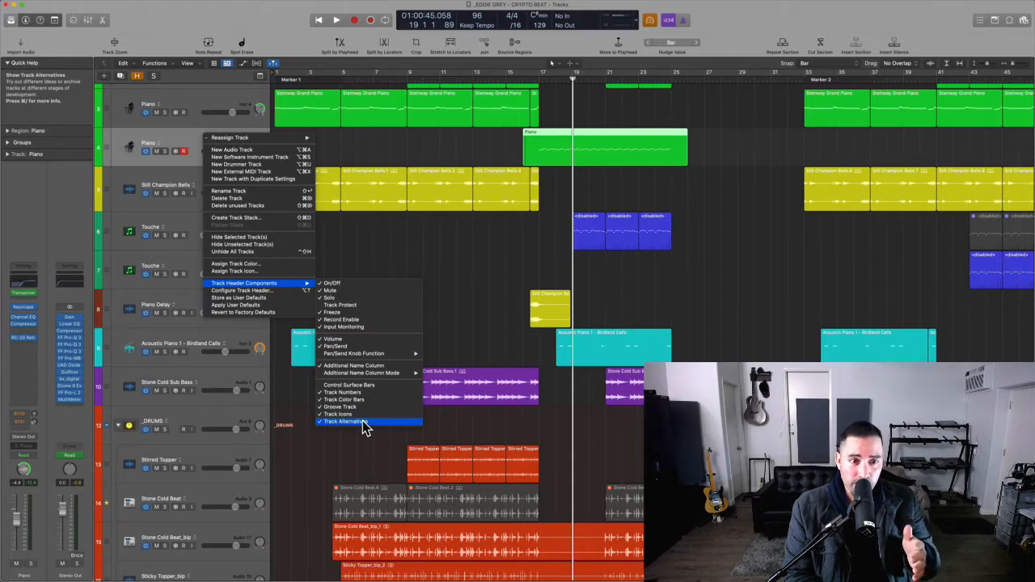
click(275, 290)
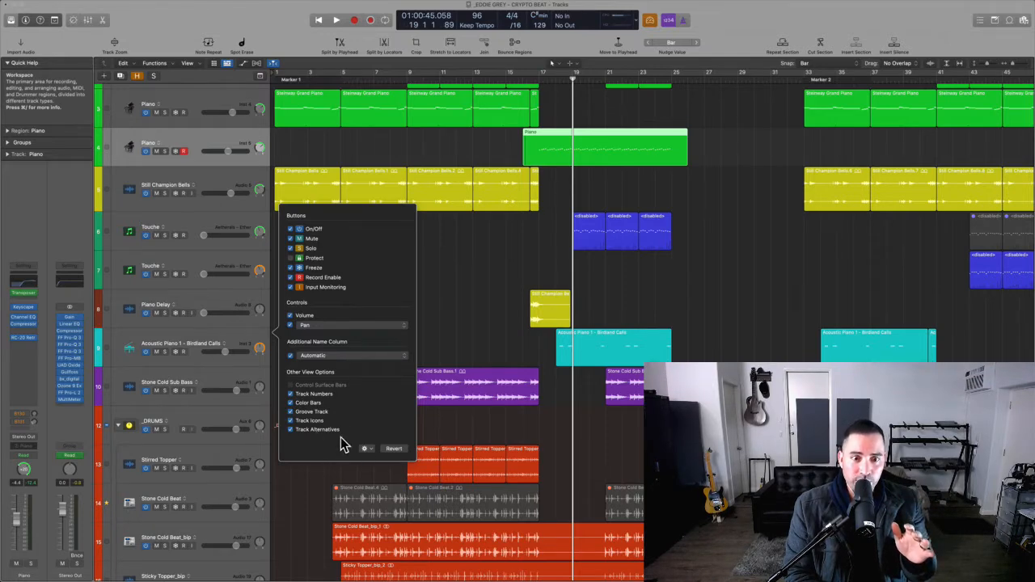
click(368, 449)
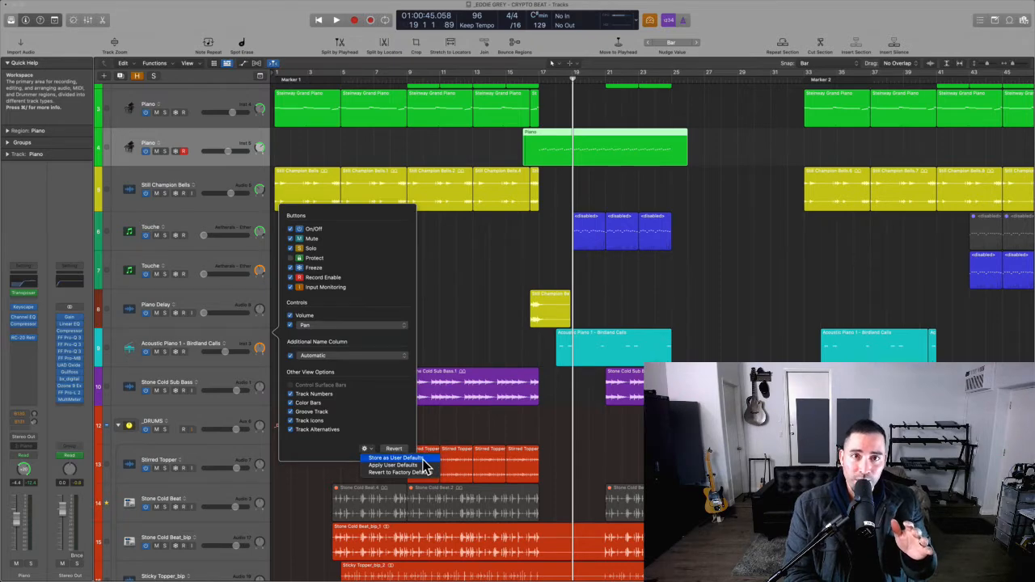
click(423, 459)
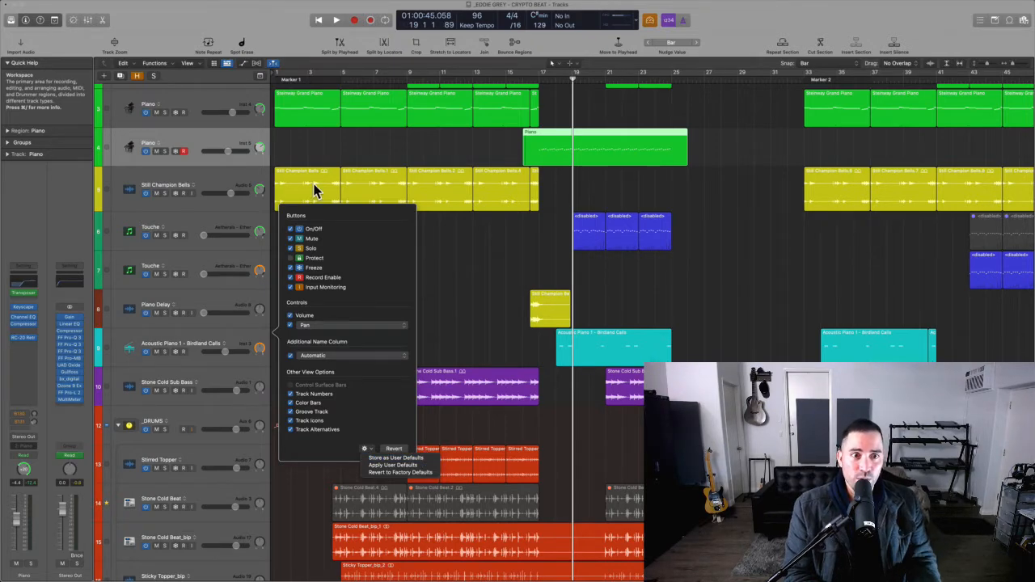
click(162, 151)
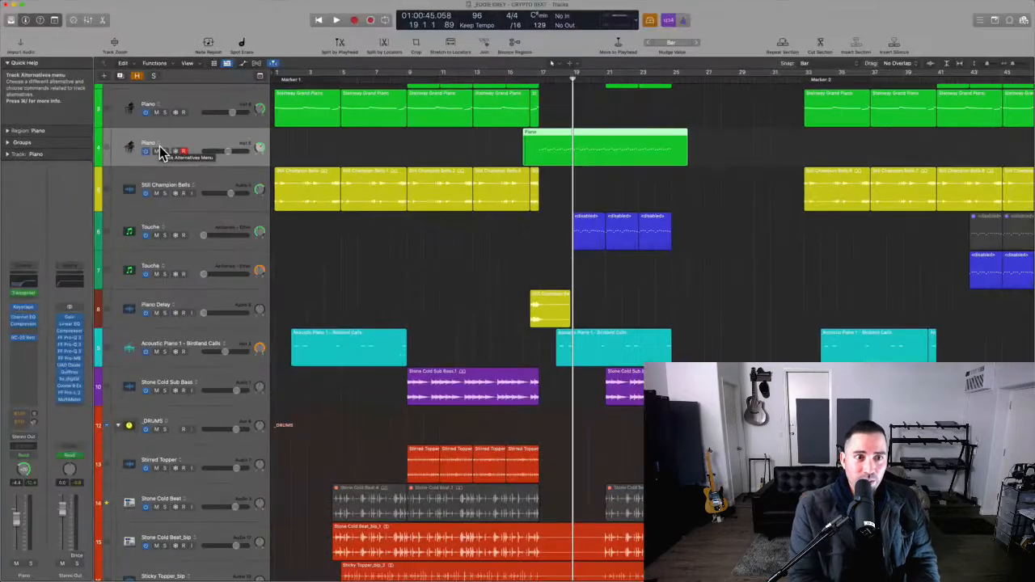
- Create a new, empty track alternative on the record-enabled Piano track
click(157, 135)
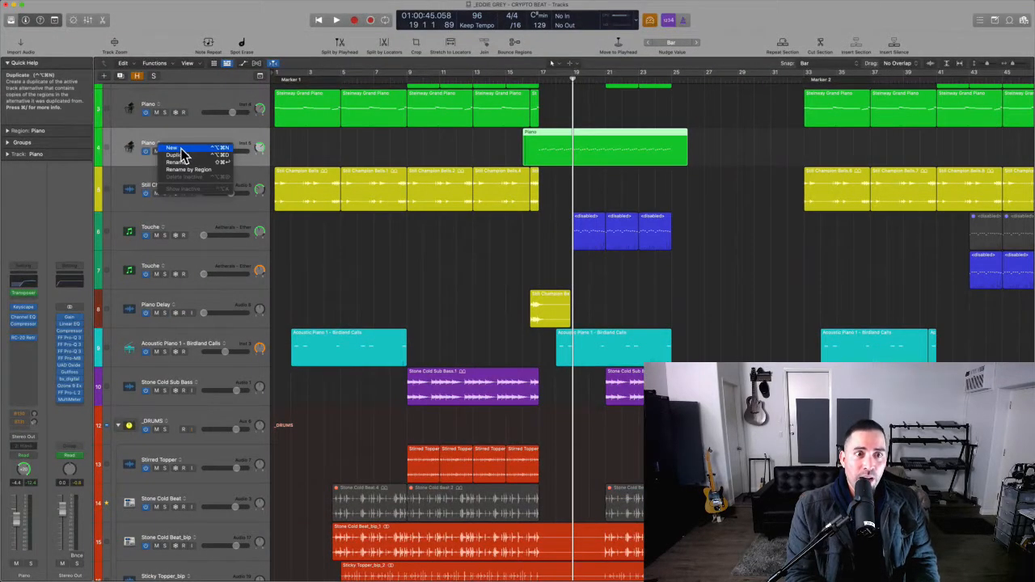
click(182, 149)
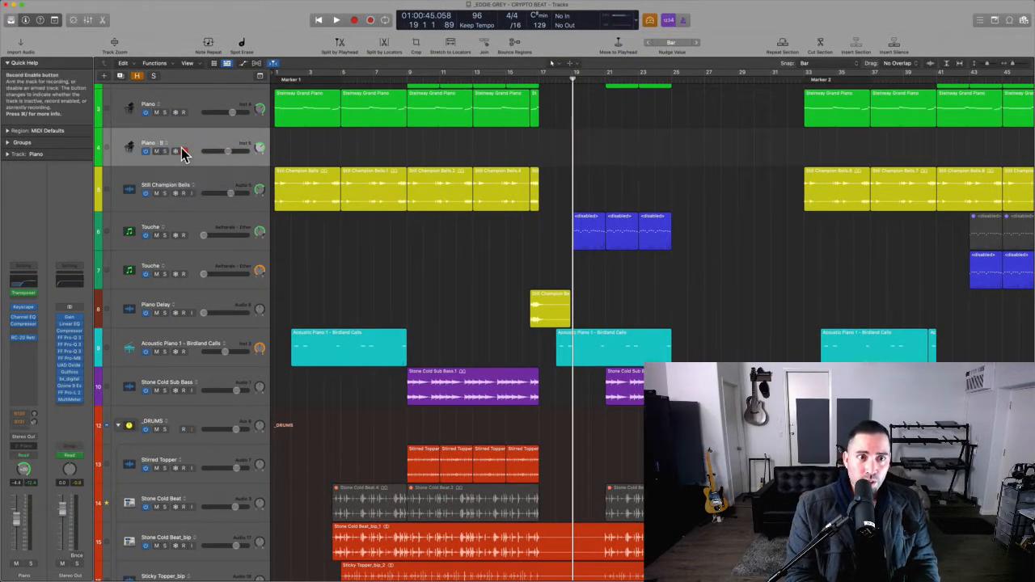
key(super+Left)
key(super+Left)
key(super+Left)
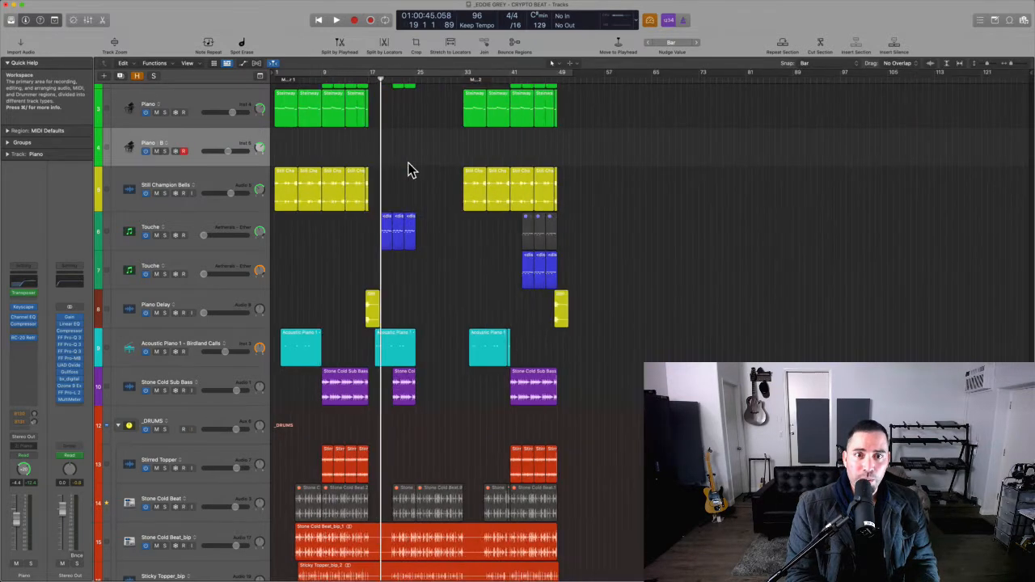
key(super+Right)
key(super+Right)
key(super+Right)
scroll(388, 166, left, 10)
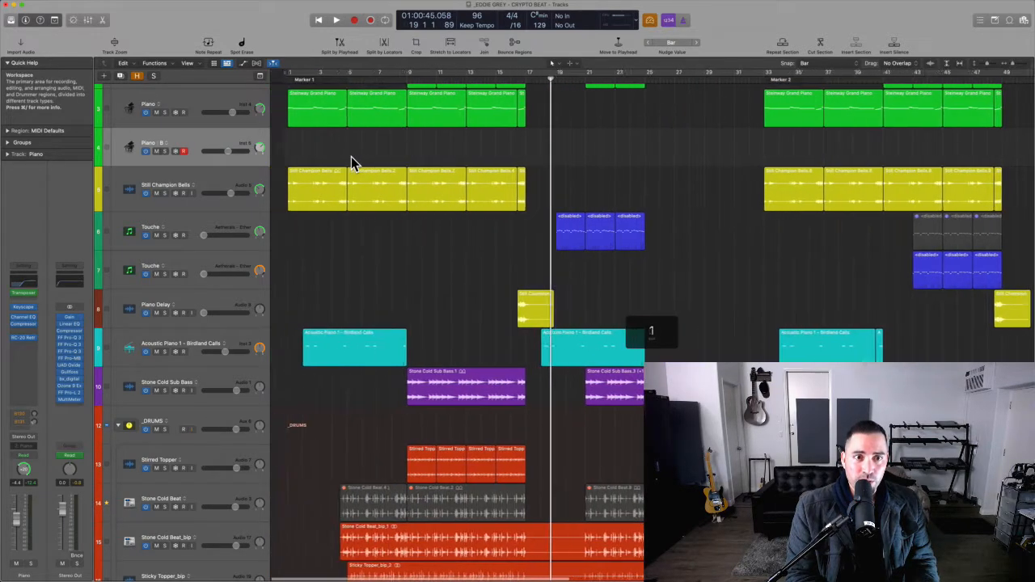
- Switch the Piano track to alternative A and rename that alternative OG
click(168, 148)
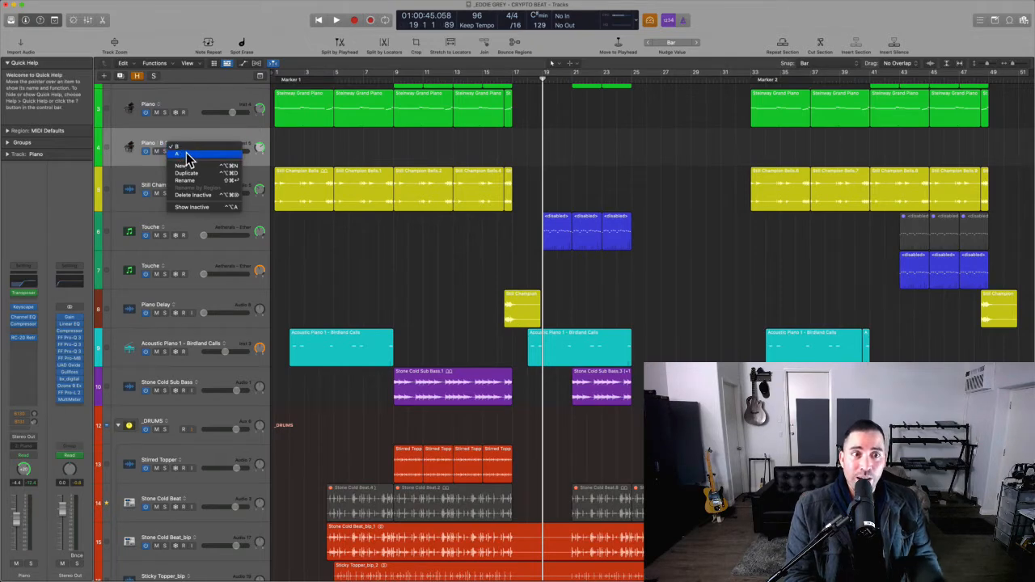
click(185, 154)
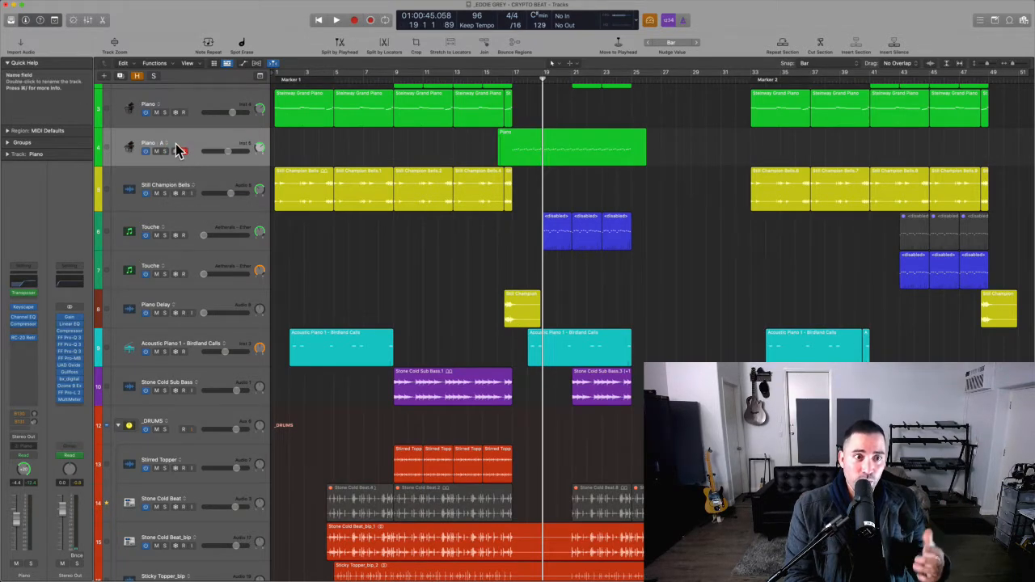
click(166, 146)
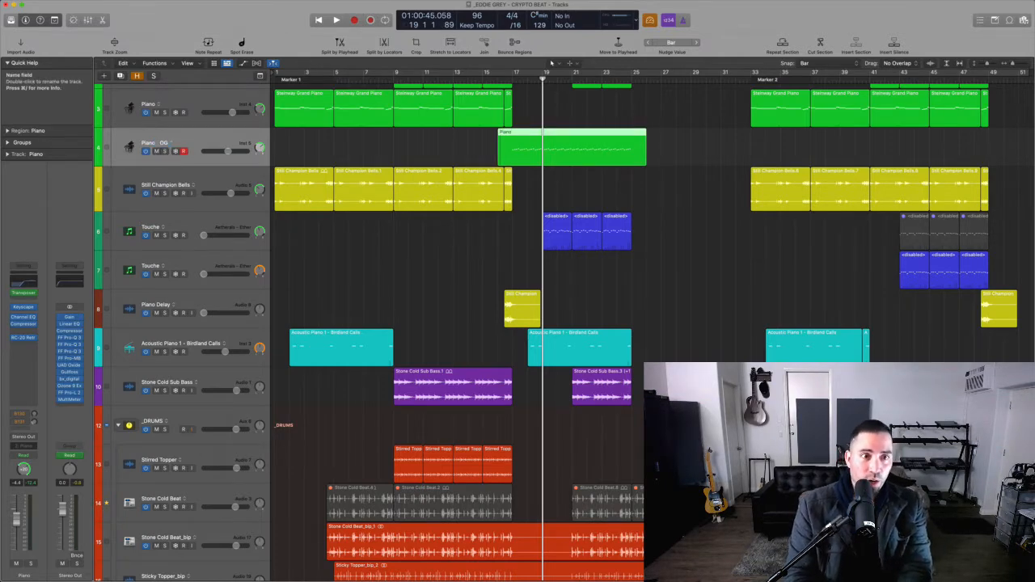
- Switch the Piano track to alternative B and record a new piano part from bar 17 to bar 21
click(175, 150)
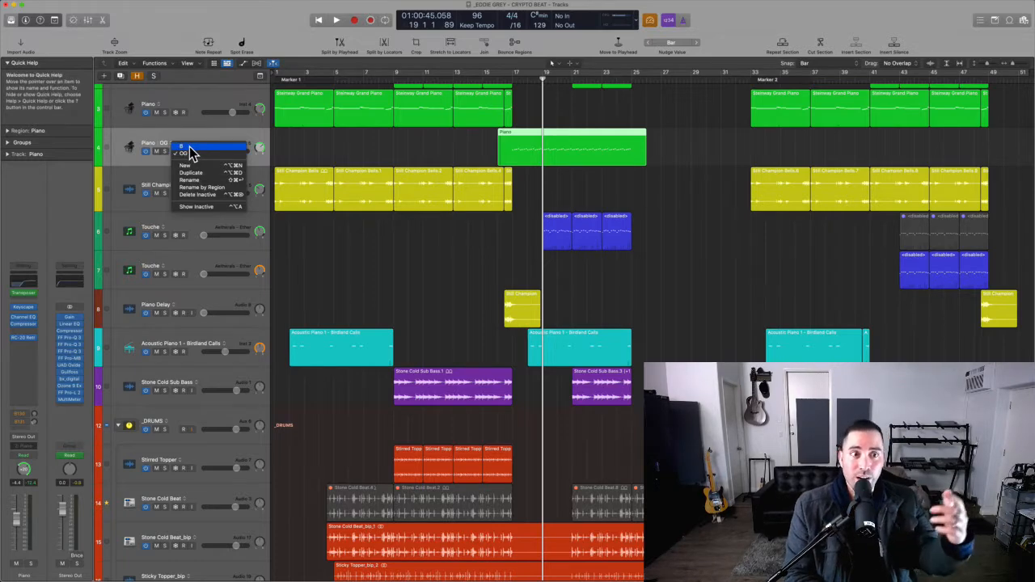
click(190, 147)
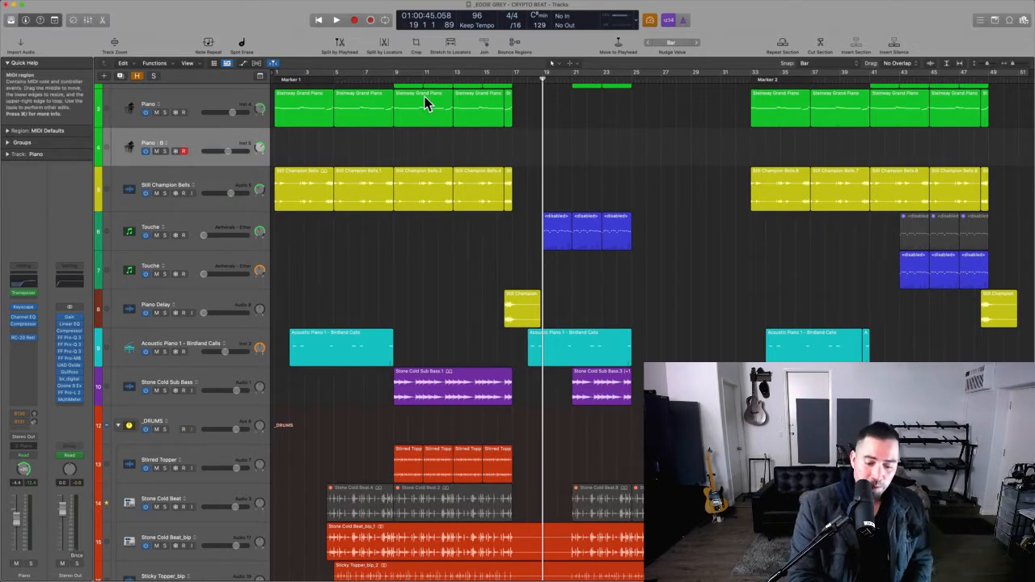
key(space)
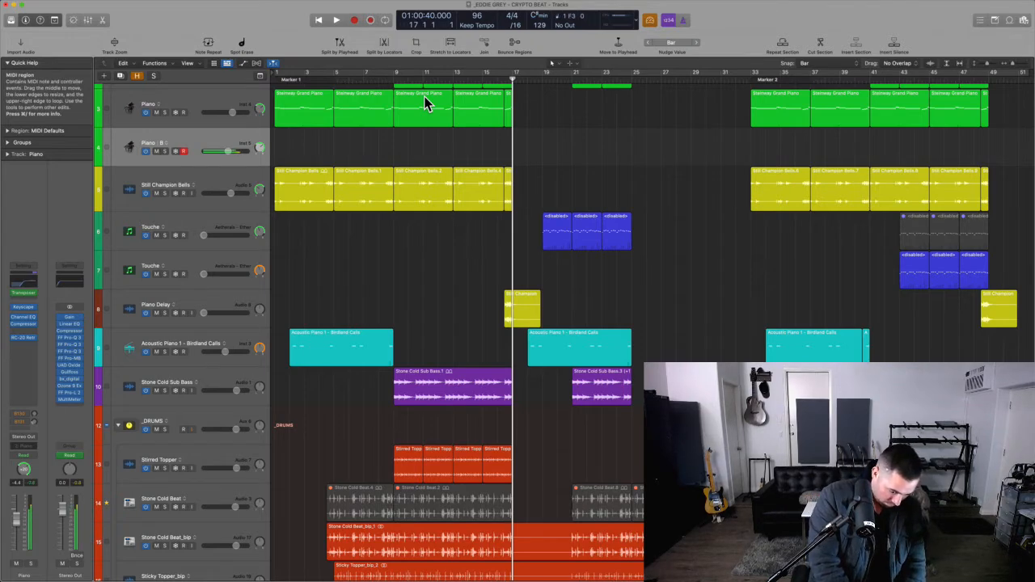
key(space)
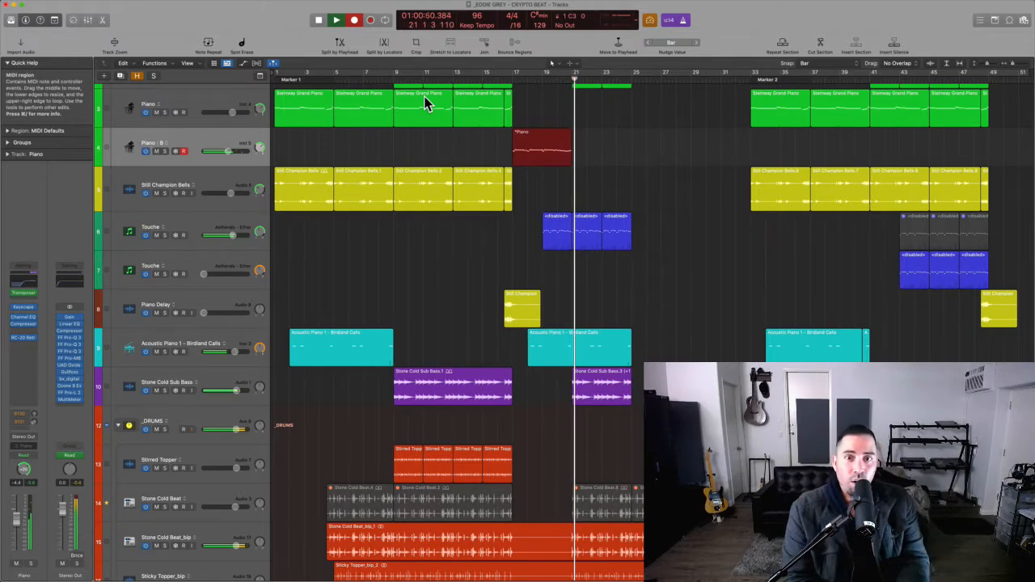
key(space)
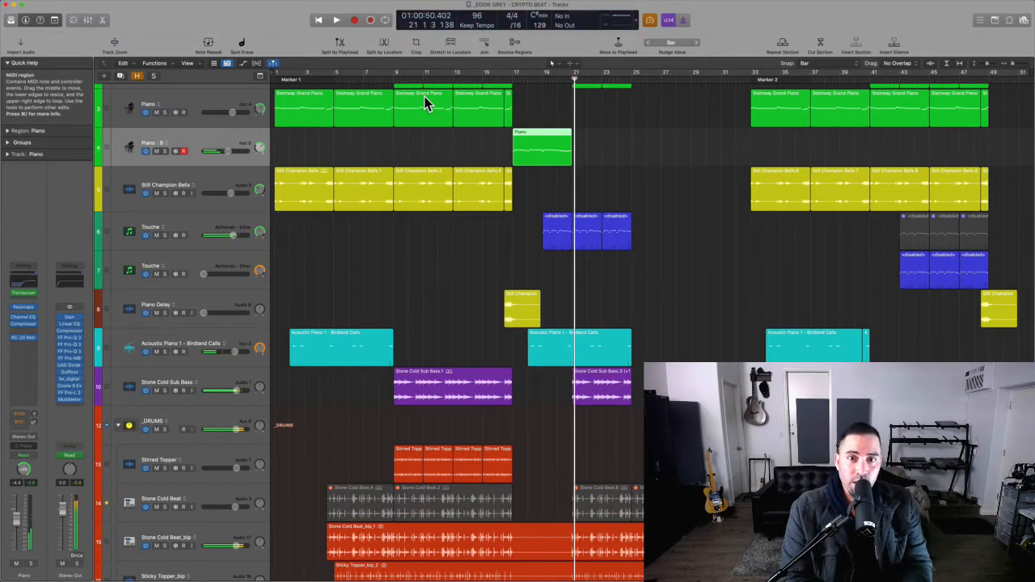
- Inspect the recorded region's notes in the Piano Roll, close it, and repeat the region once so the copy starts at bar 21
double_click(535, 143)
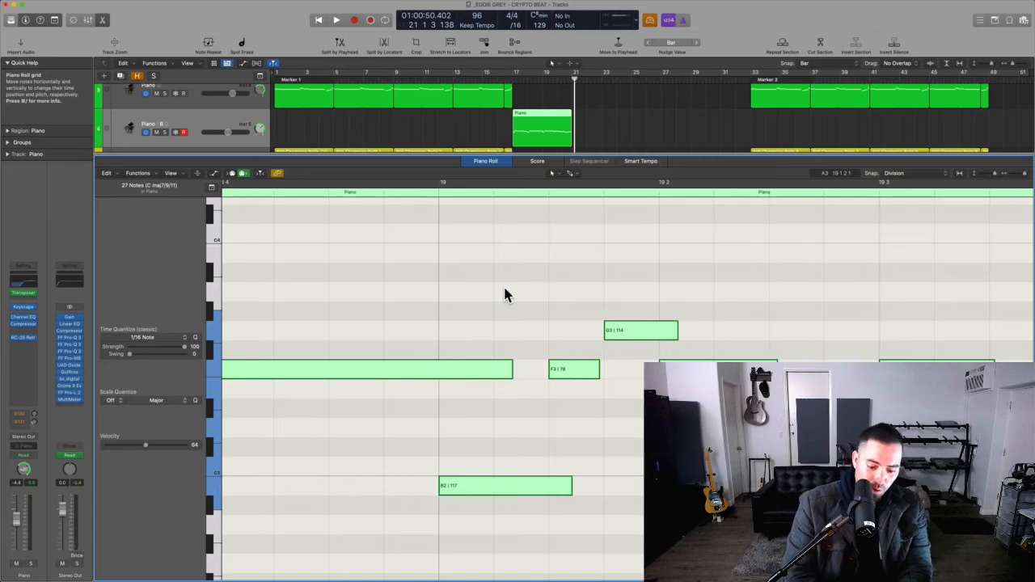
key(p)
key(super+r)
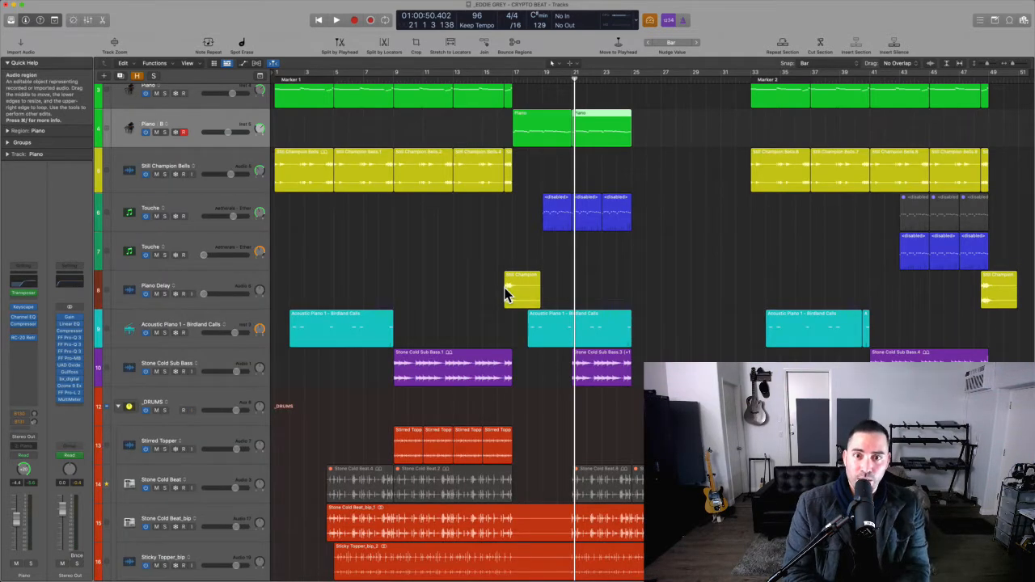
- Play the arrangement from just before bar 17 to hear the new Piano part in alternative B
click(496, 80)
key(space)
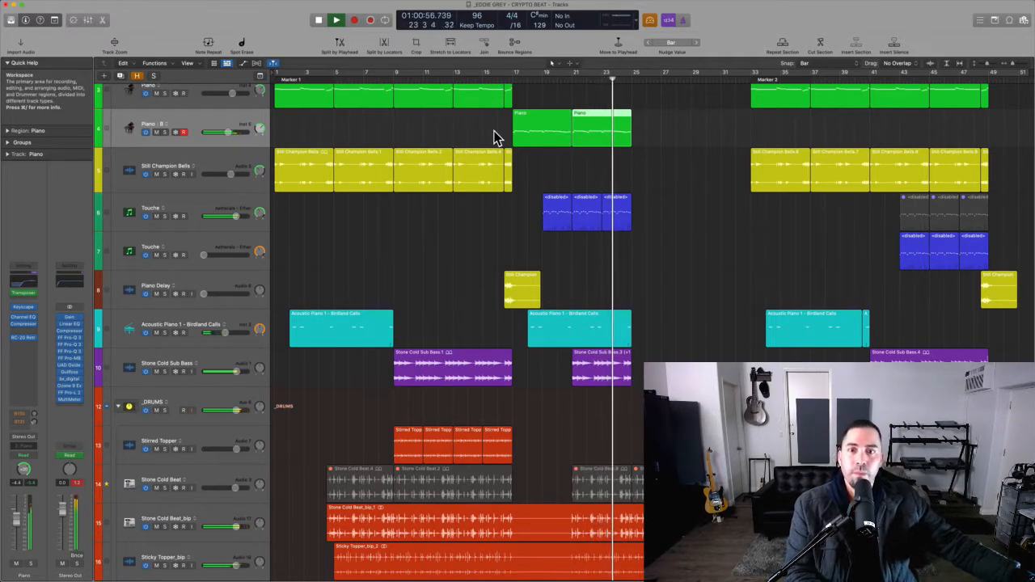
key(space)
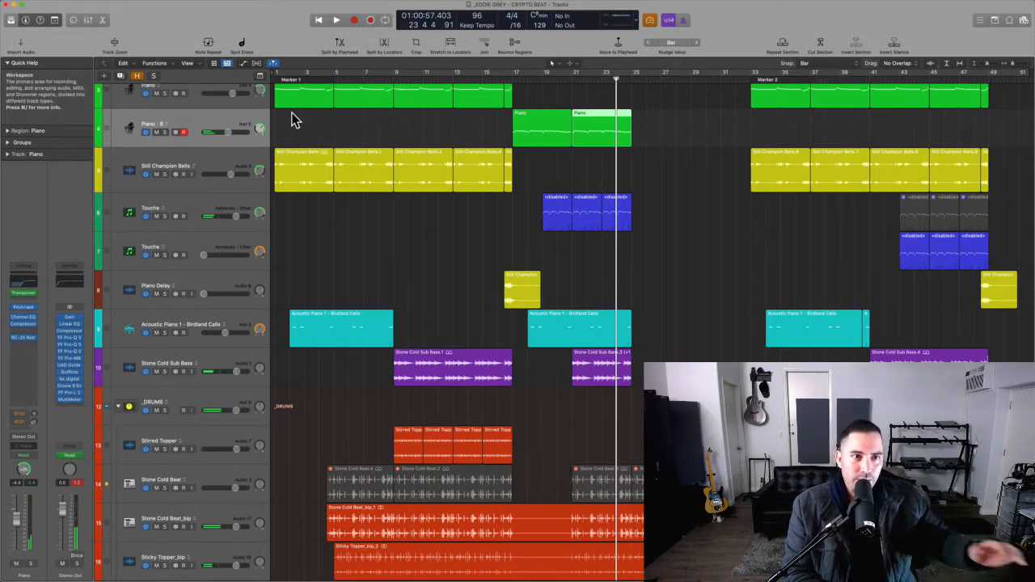
- Copy the Piano region from the OG alternative and paste it into alternative B at bar 27, after the two new regions
click(164, 126)
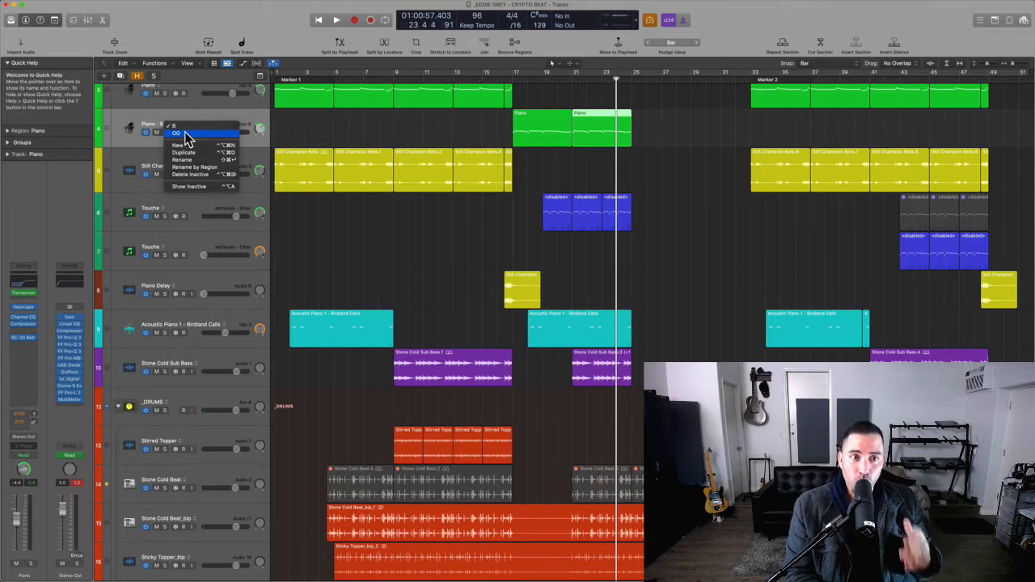
click(185, 133)
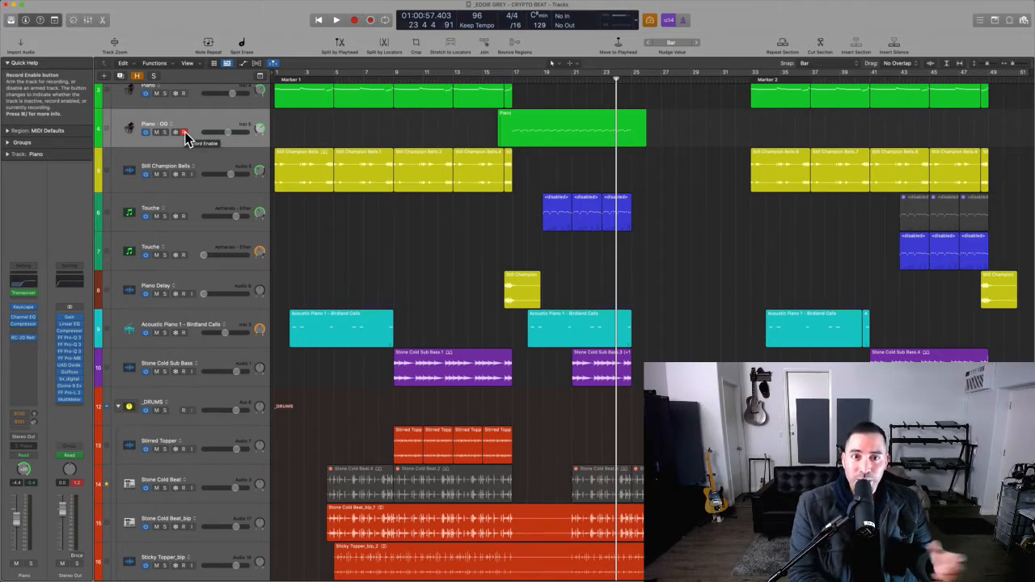
click(533, 139)
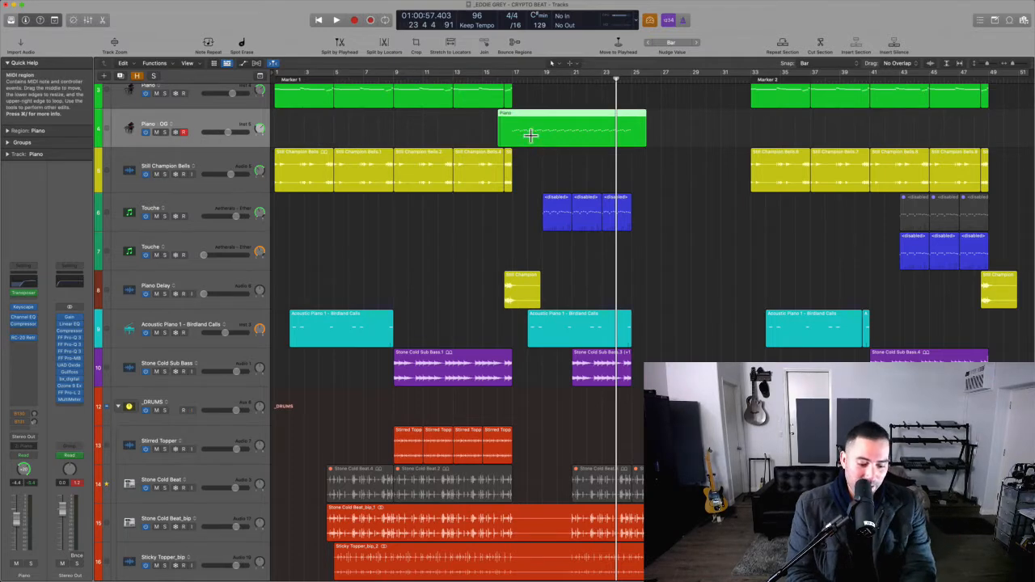
click(180, 132)
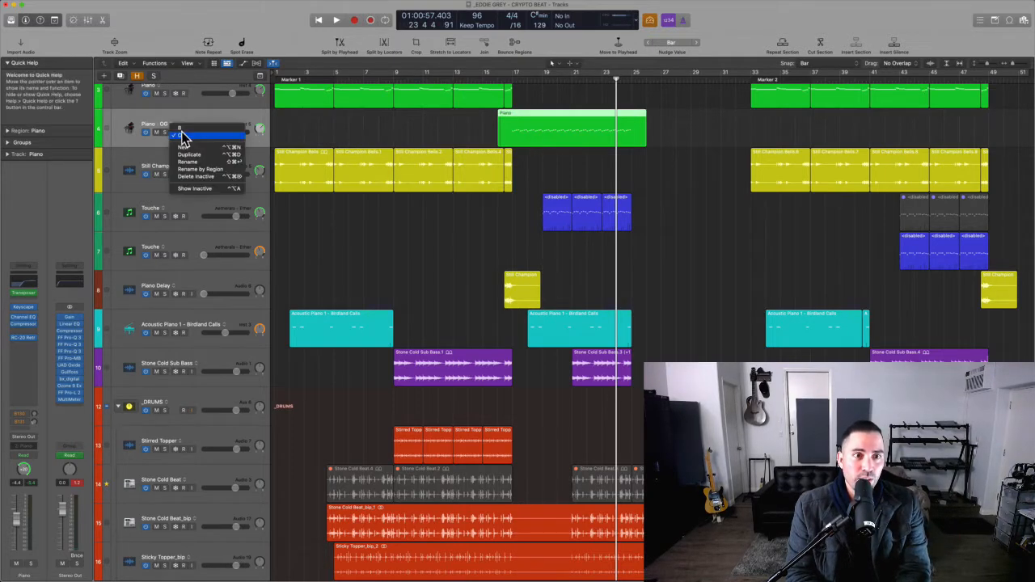
click(181, 127)
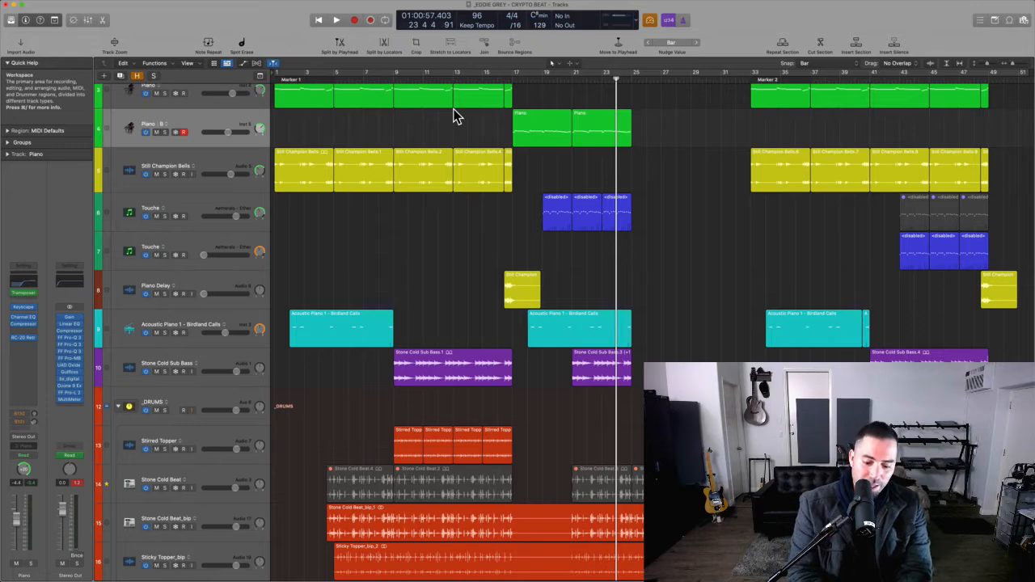
key(period)
key(period)
key(period)
key(period)
key(super+v)
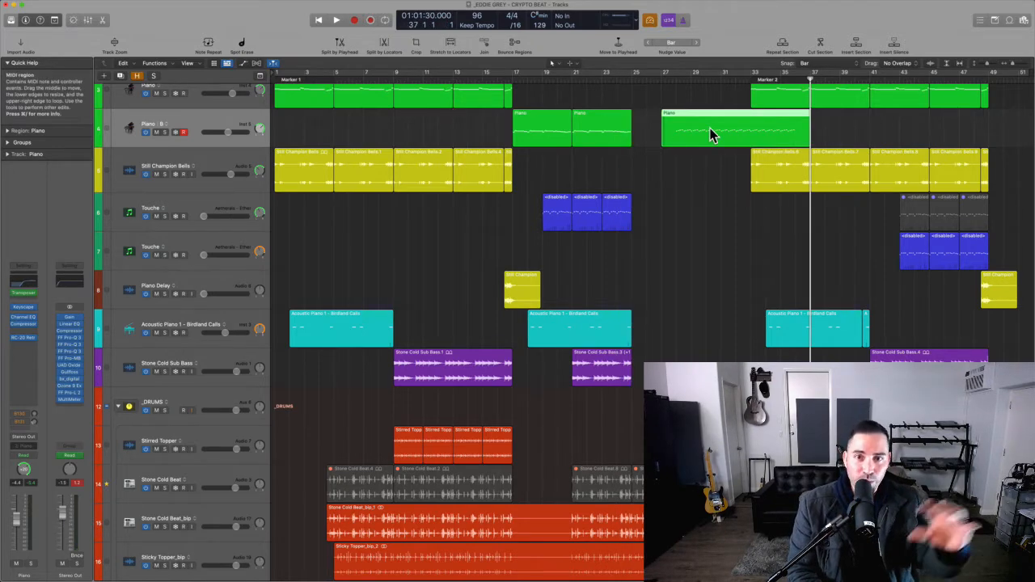
- Delete the pasted Piano region at bar 27 from alternative B and review the Piano track's alternative commands without applying any
key(Delete)
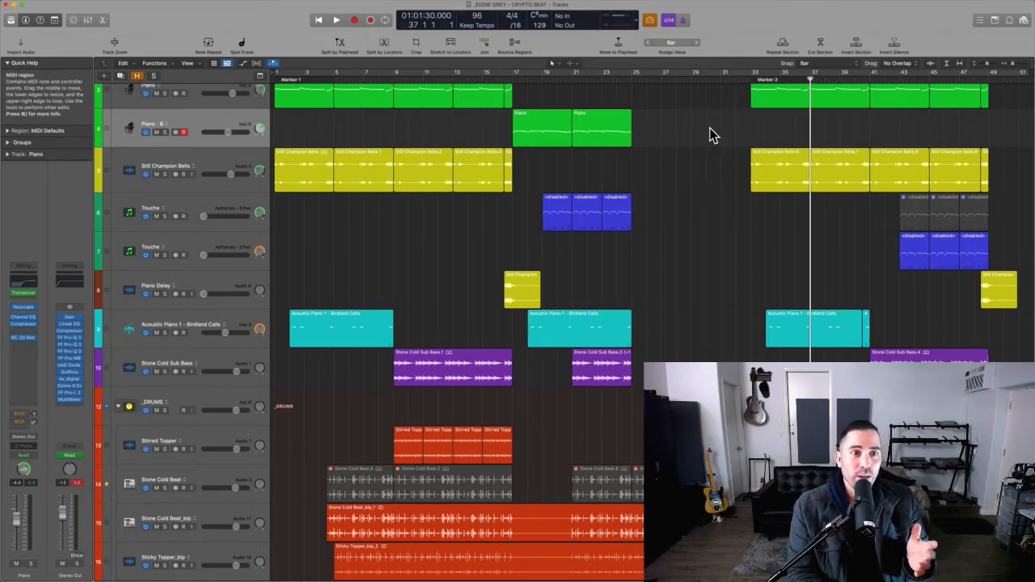
click(169, 128)
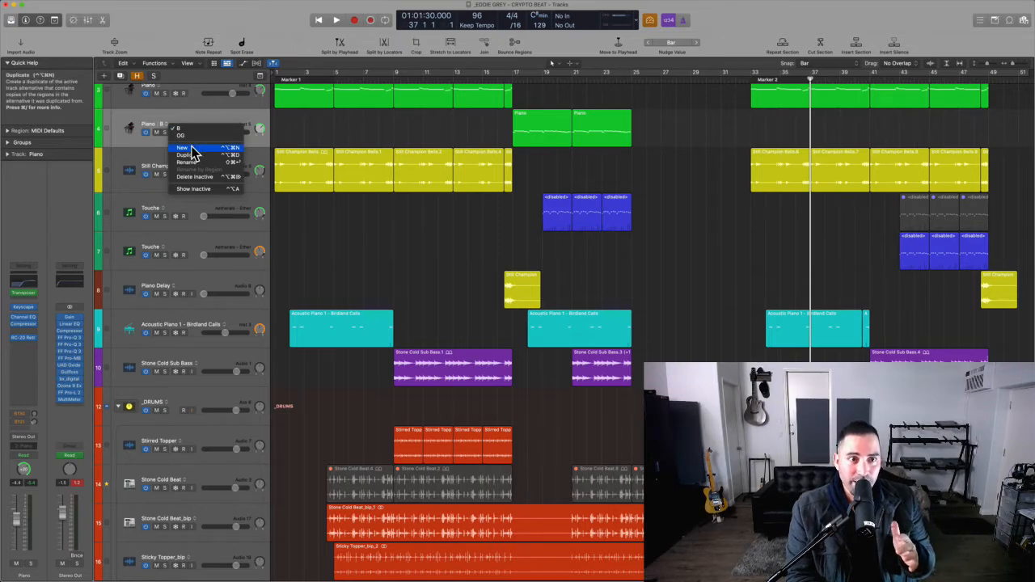
click(204, 443)
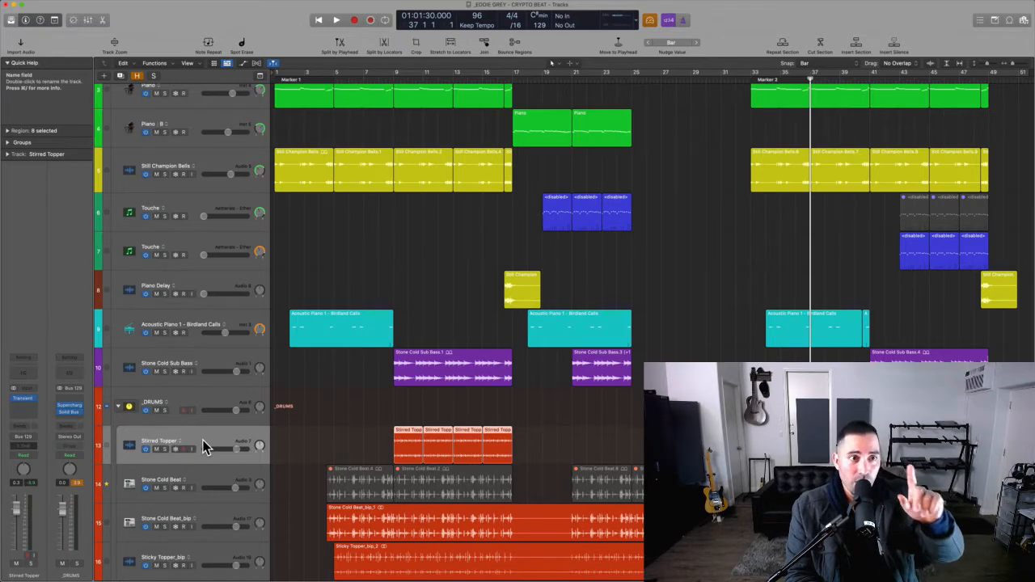
click(306, 296)
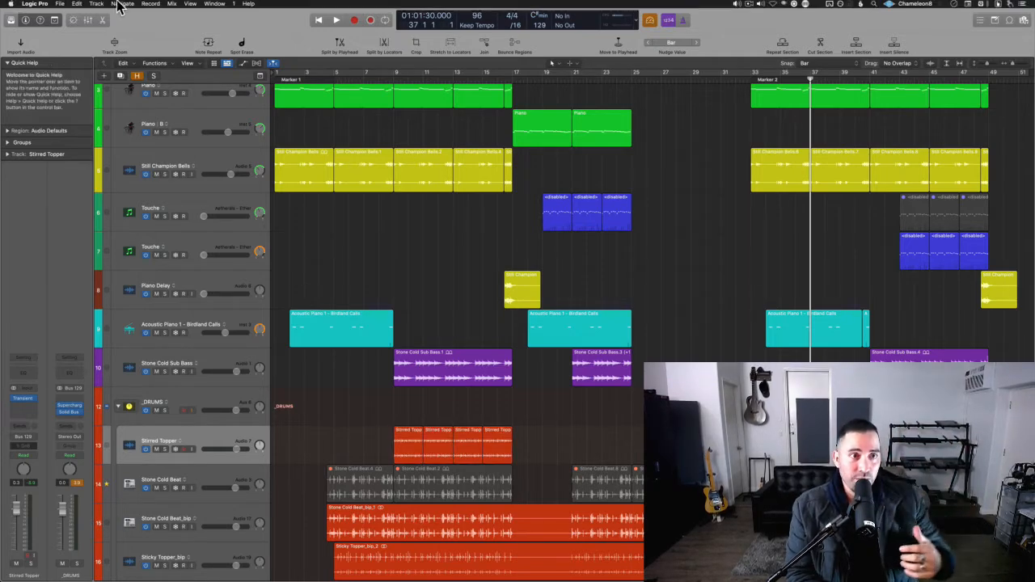
- Show the Project Alternatives commands for creating, editing and exporting alternative versions of the whole project
click(59, 5)
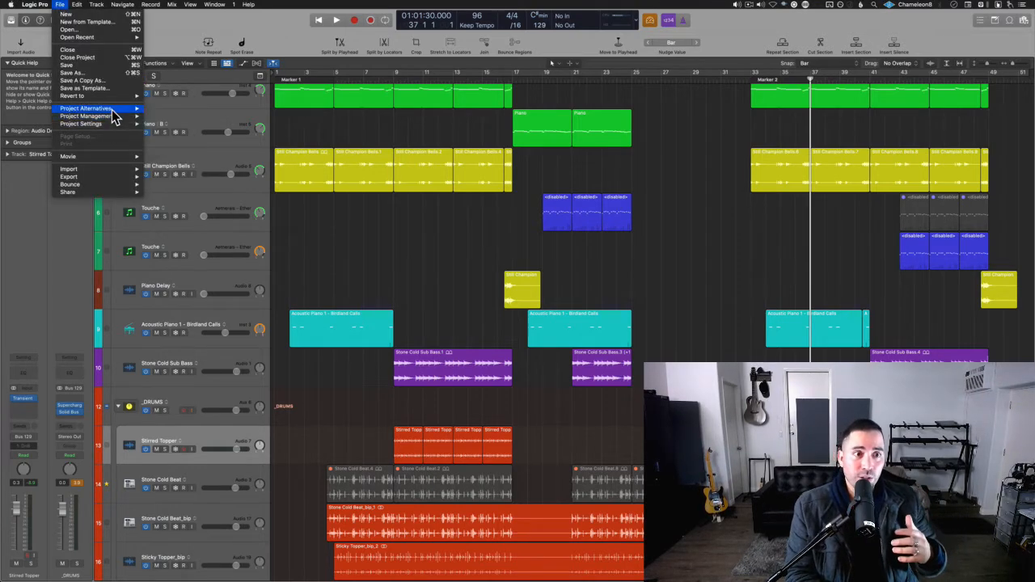
mouse_move(112, 110)
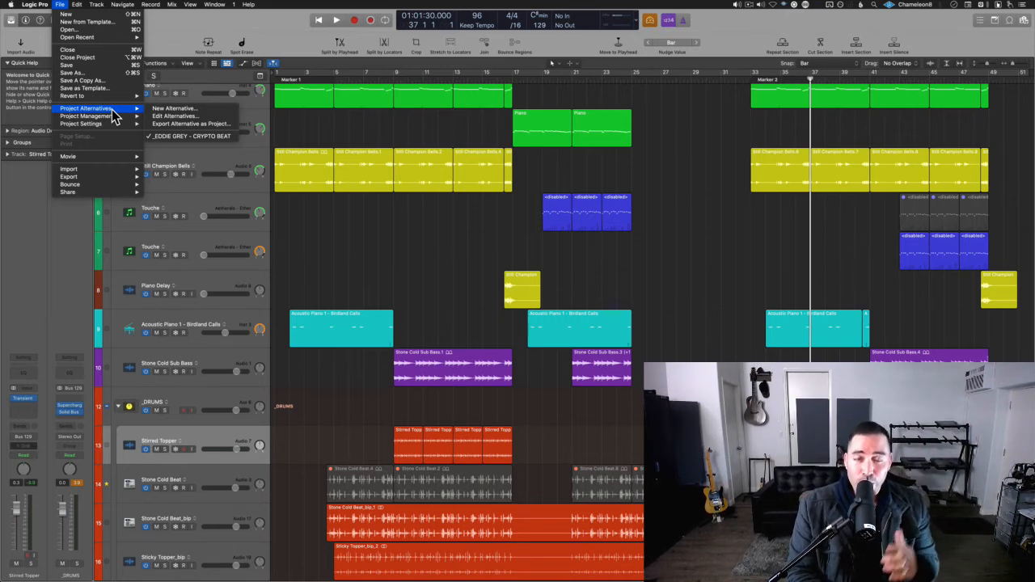
mouse_move(125, 120)
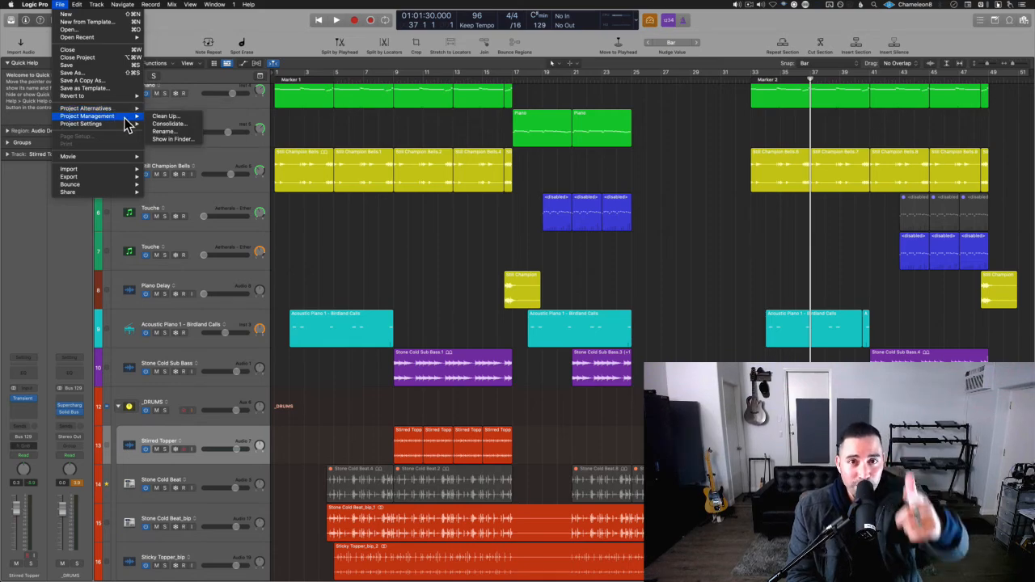